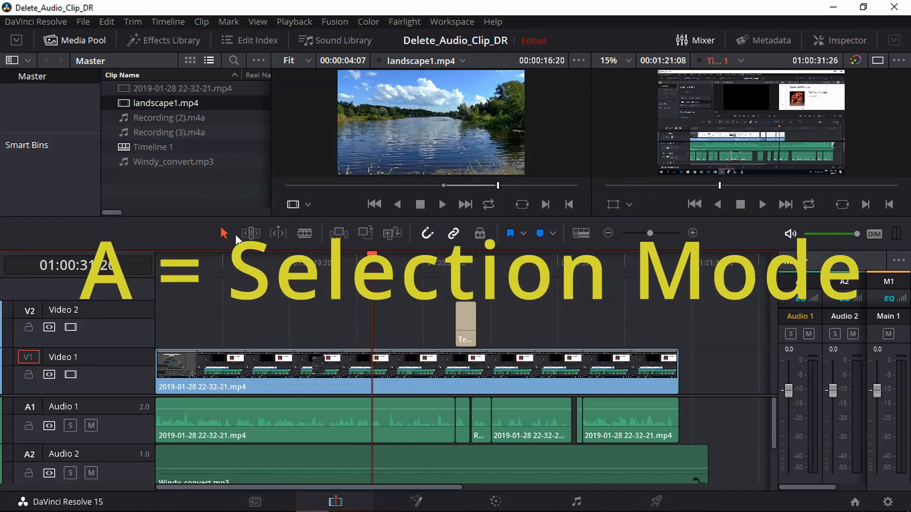
Try the Trim and Blade edit modes and return to Selection mode
key("Down")
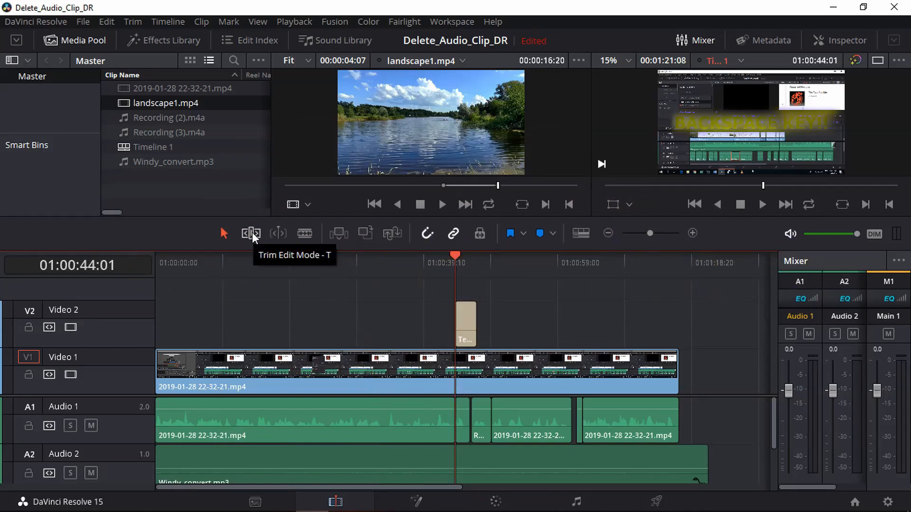
left_click(251, 233)
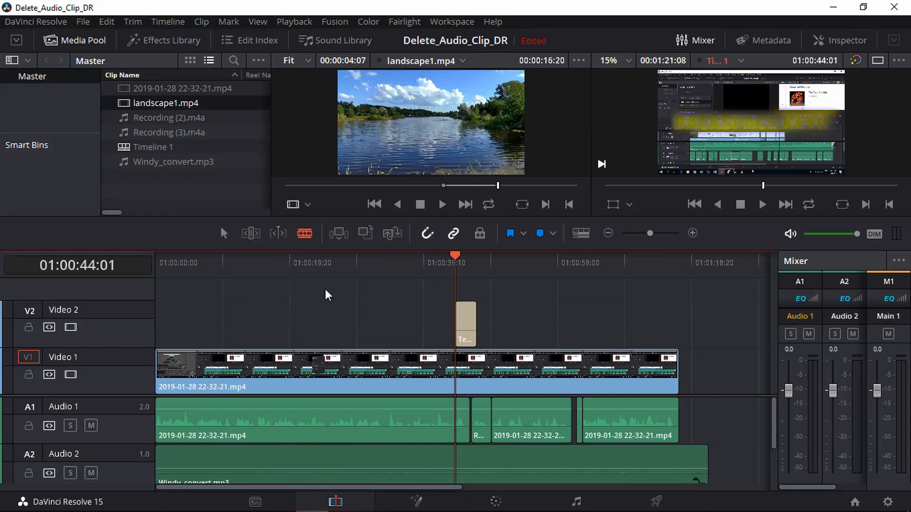
left_click(225, 235)
key("a")
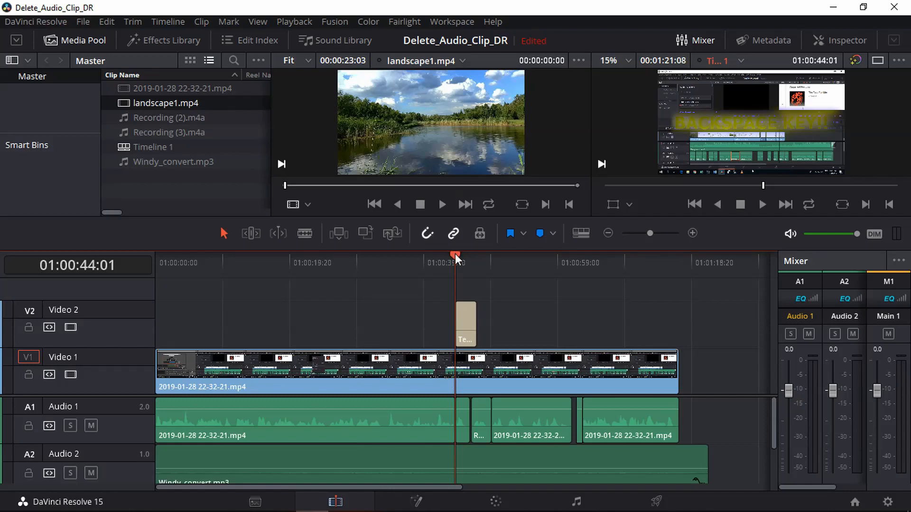
Insert the full landscape1.mp4 clip into the timeline at 01:00:19:08 and remove it again
left_click_drag(455, 255, 286, 259)
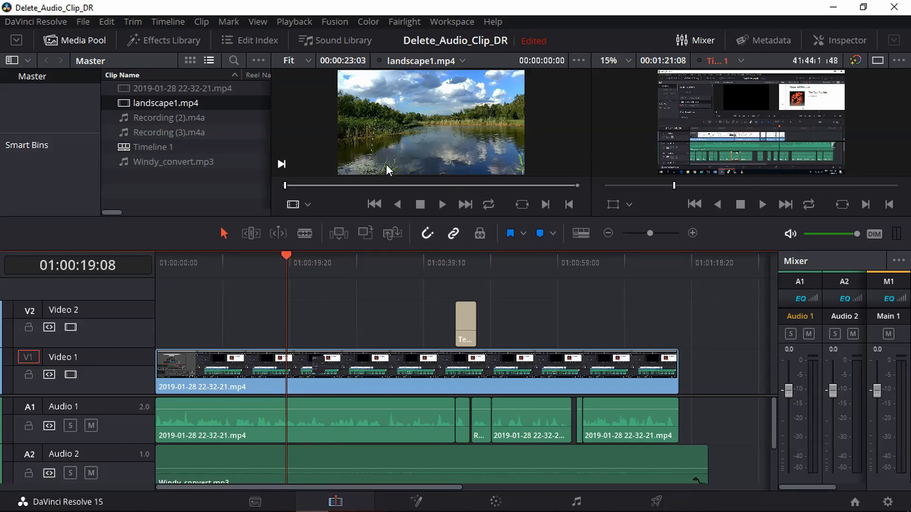
left_click_drag(426, 107, 838, 76)
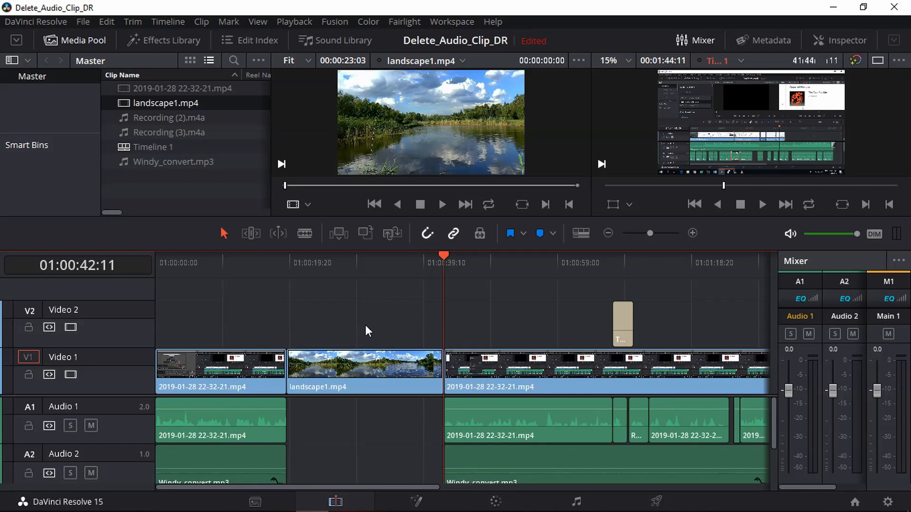
left_click(374, 372)
key("Delete")
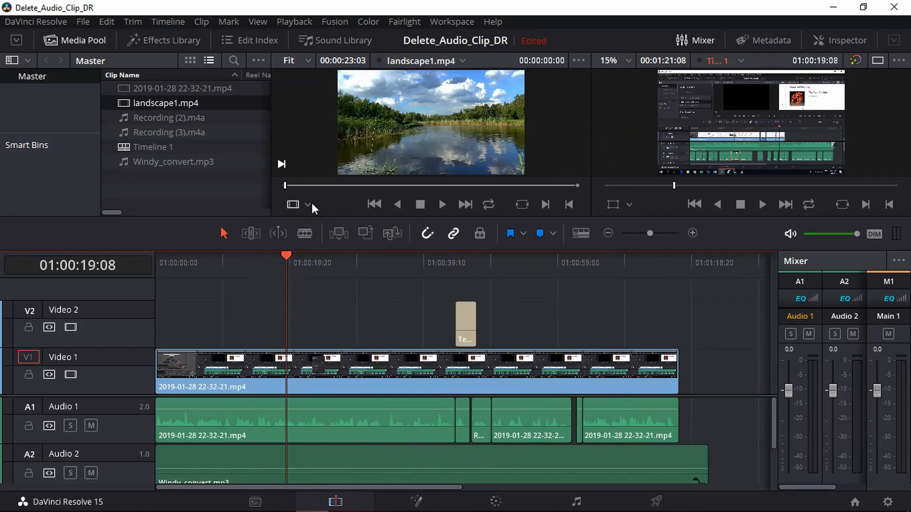
Mark in and out points around a 00:00:04:07 section of landscape1.mp4 and try to insert it at the timeline playhead
left_click_drag(284, 186, 463, 185)
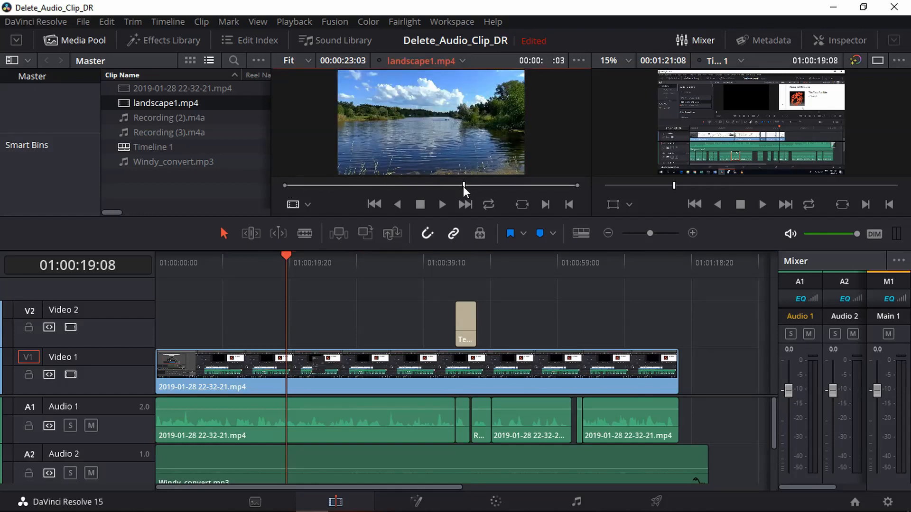
key("i")
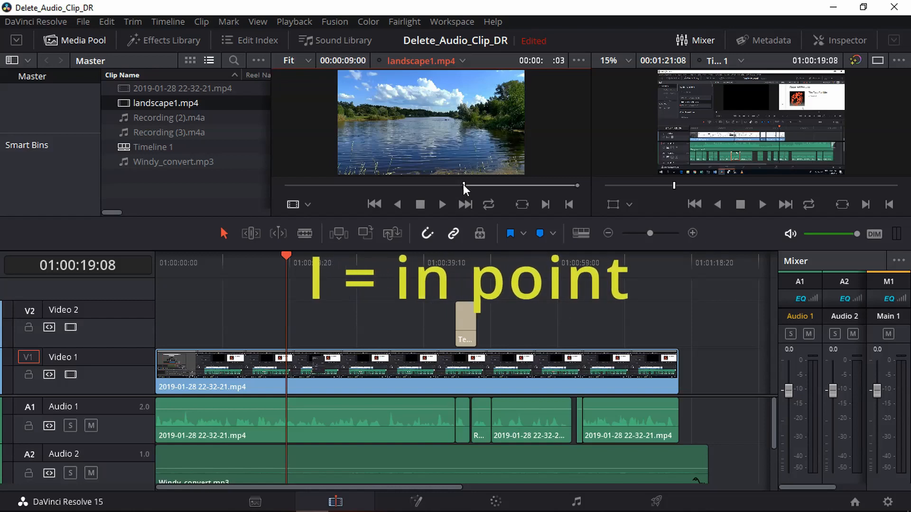
left_click_drag(465, 186, 518, 187)
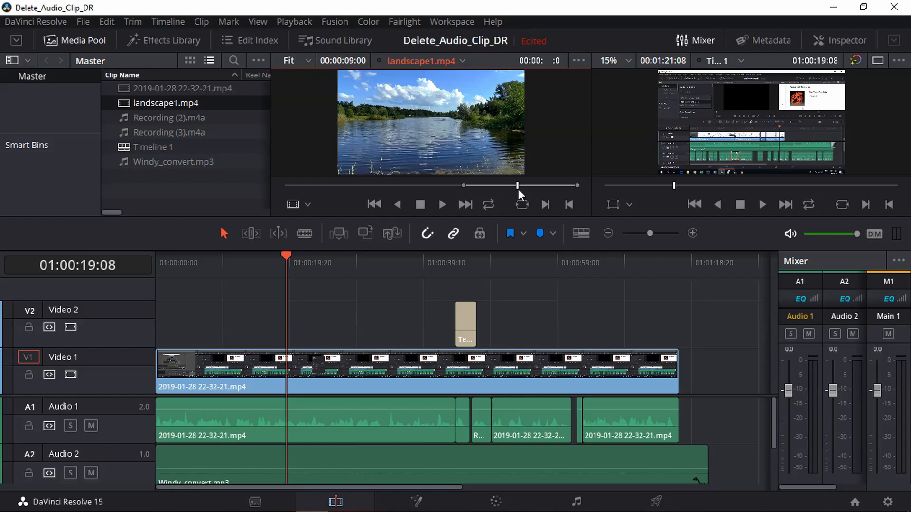
key("o")
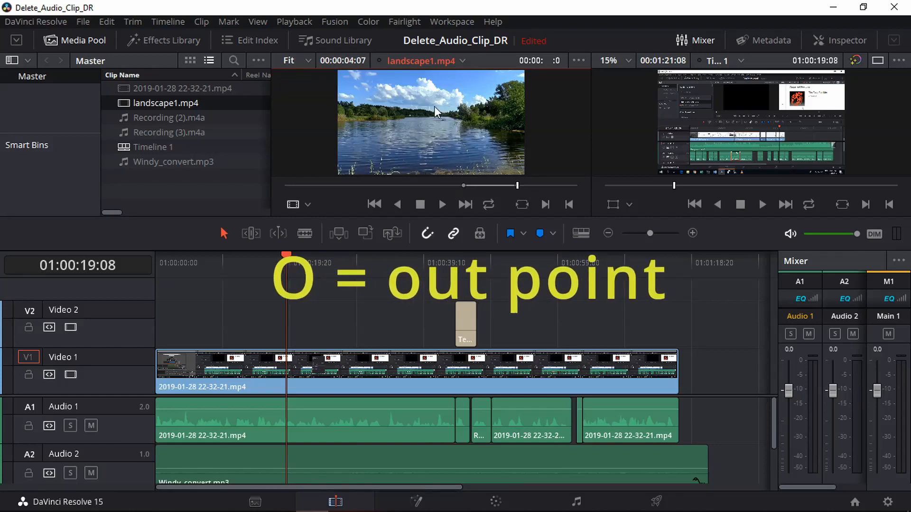
left_click_drag(435, 107, 843, 78)
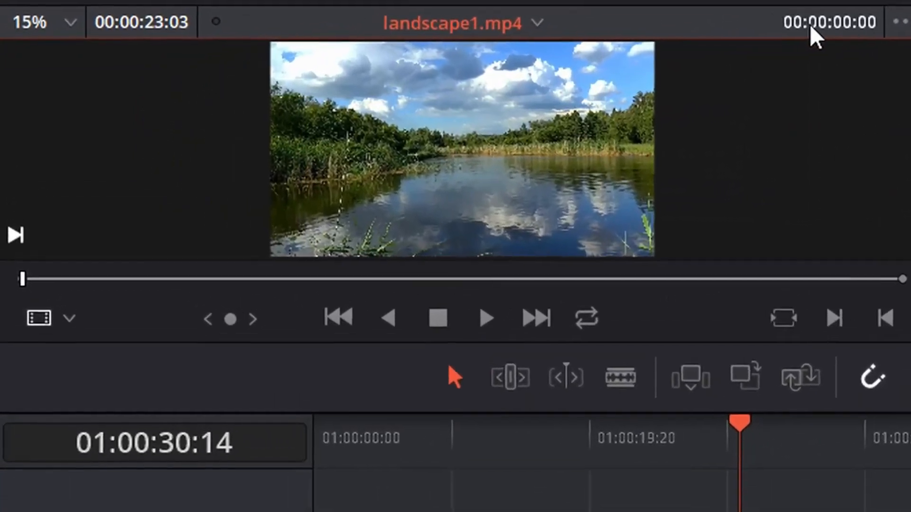
Mark an in point at 00:00:10:05 in landscape1.mp4 and advance the source playhead by 5 seconds with the offset +500
left_click(869, 24)
type("10")
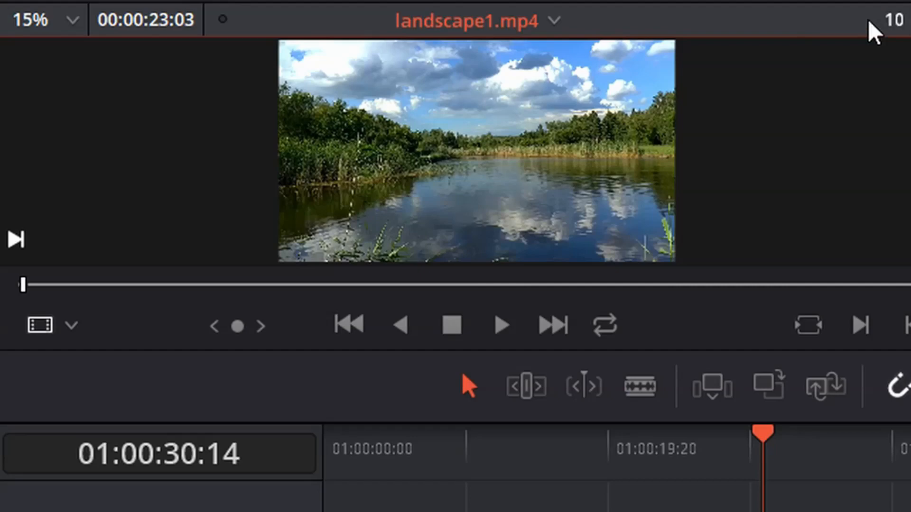
type("05")
key("Return")
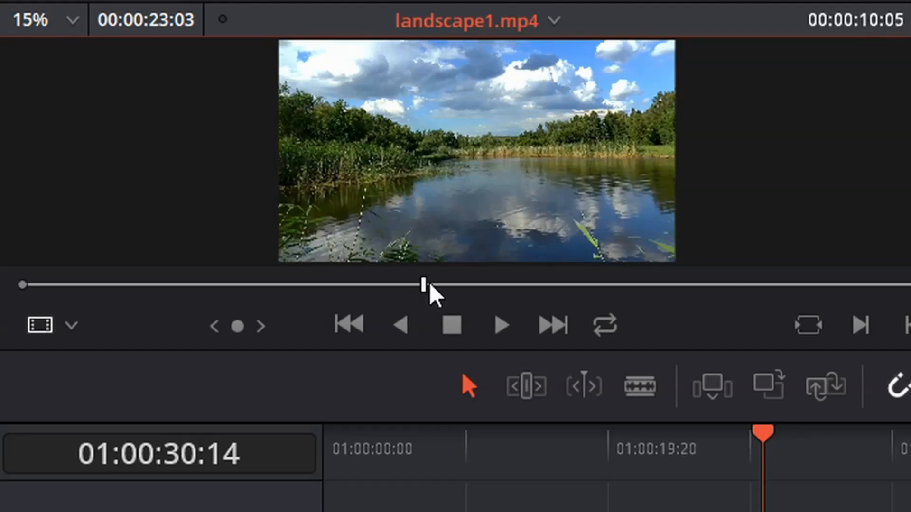
key("i")
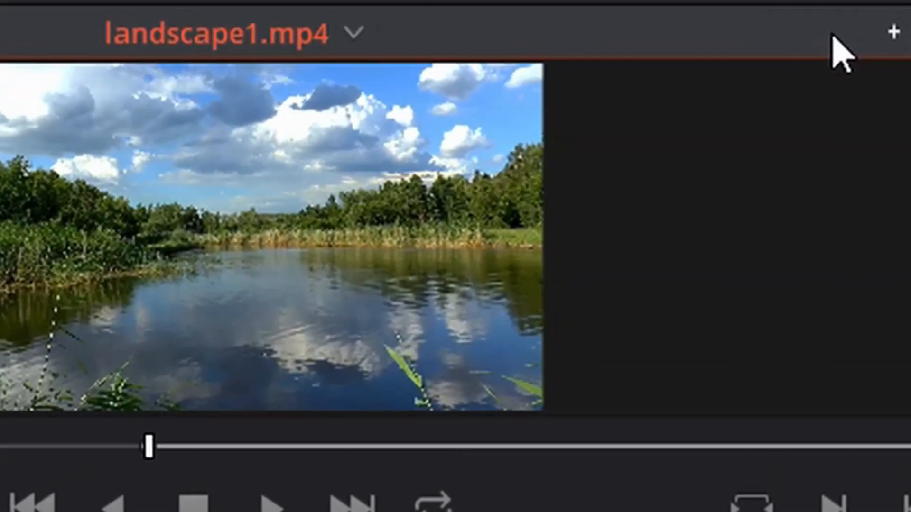
type("500")
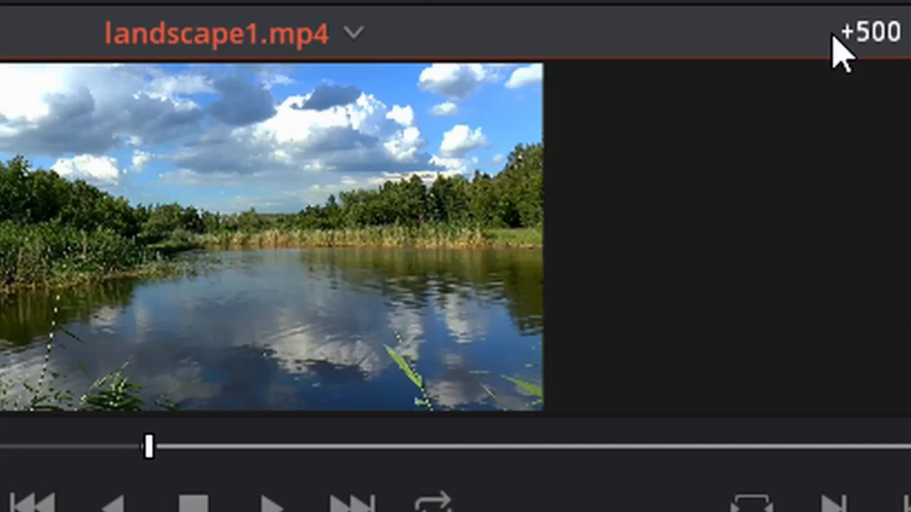
key("Return")
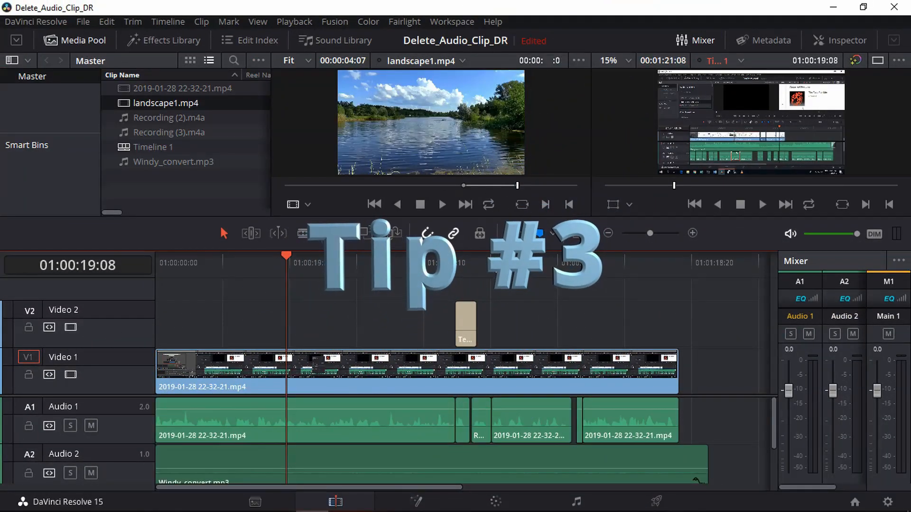
Zoom in on the timeline at 01:00:49:12 and fit the whole timeline back into view
left_click(492, 262)
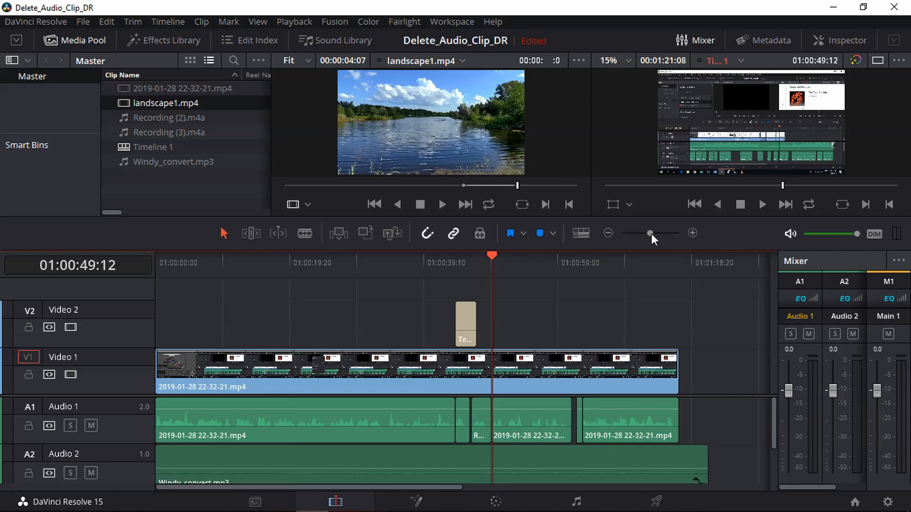
left_click_drag(651, 233, 667, 232)
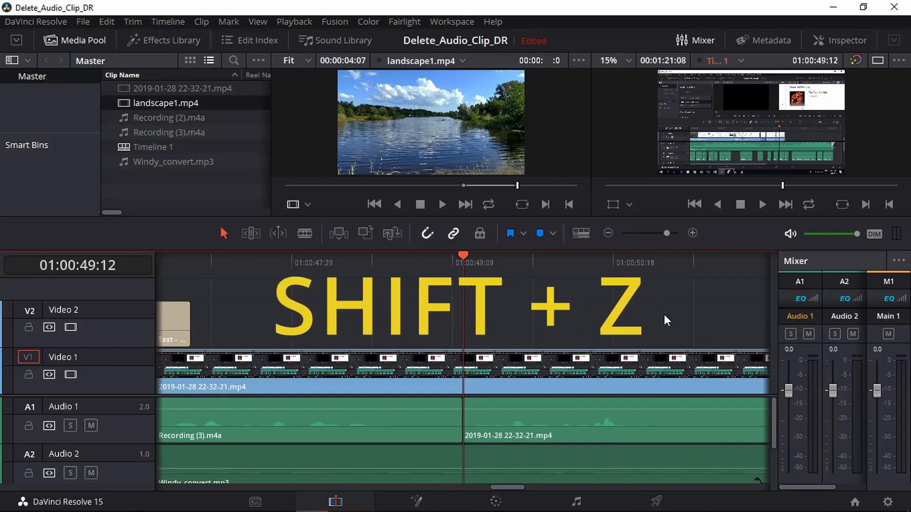
key("shift+z")
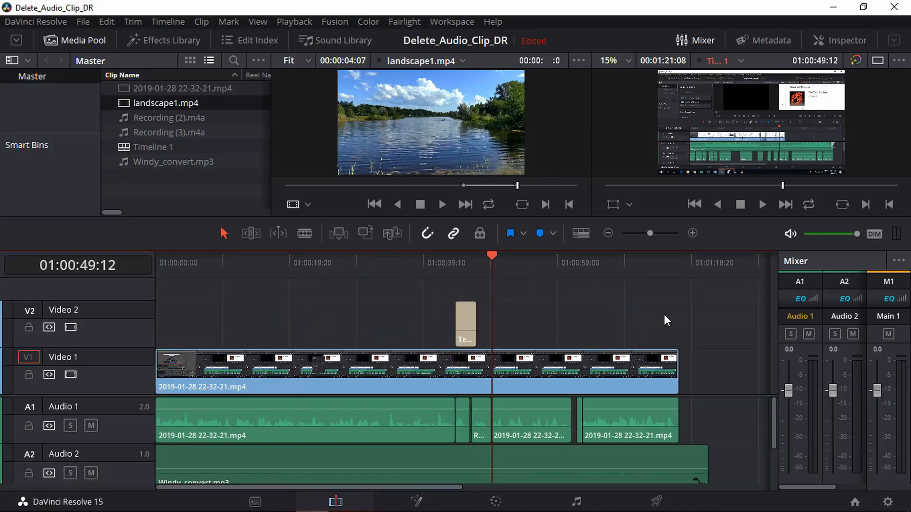
key("shift+z")
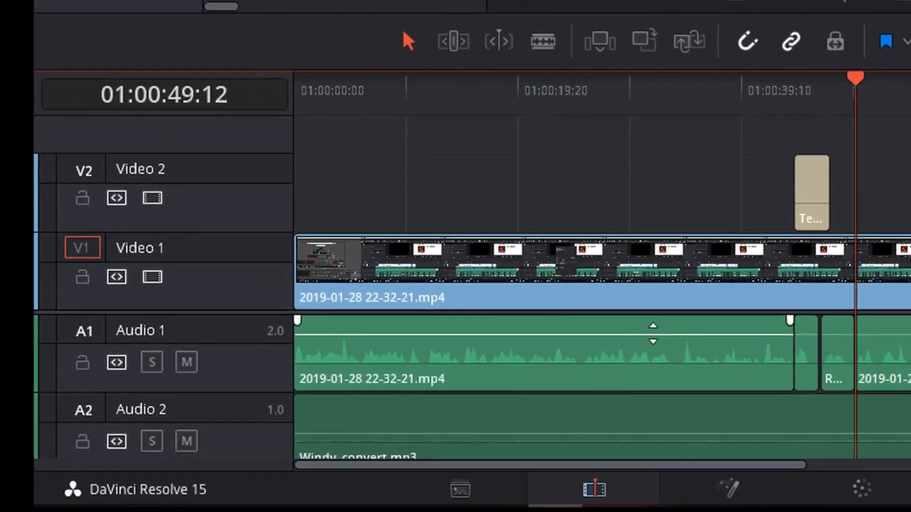
Lower the volume of the first clip on Audio 1 and copy that clip
left_click_drag(436, 391, 436, 394)
left_click_drag(674, 334, 674, 336)
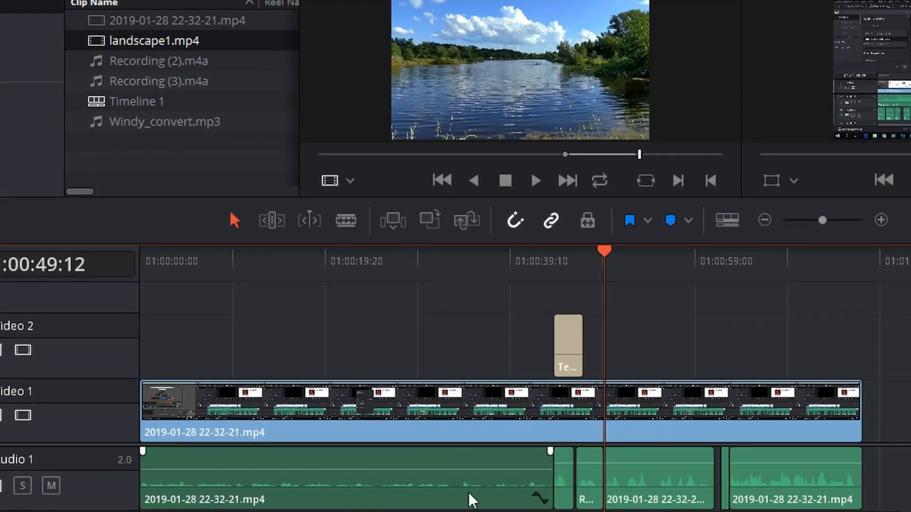
right_click(434, 469)
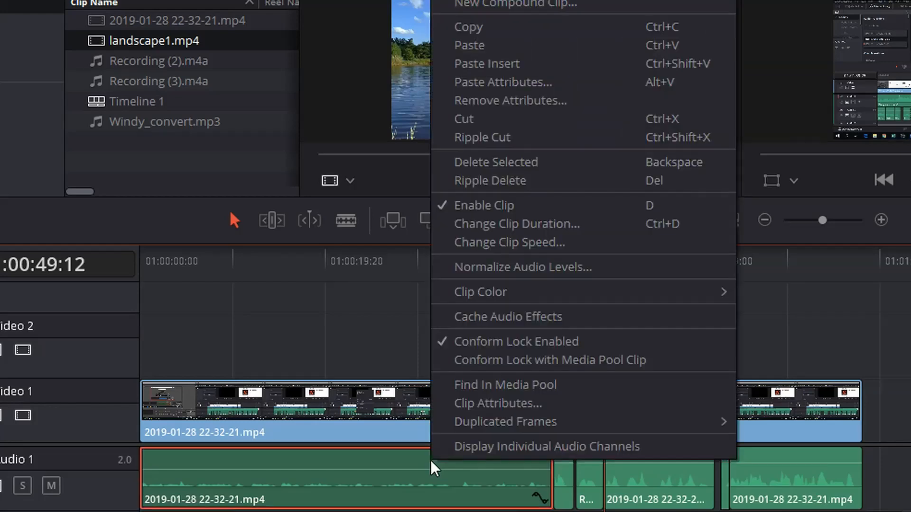
left_click(471, 29)
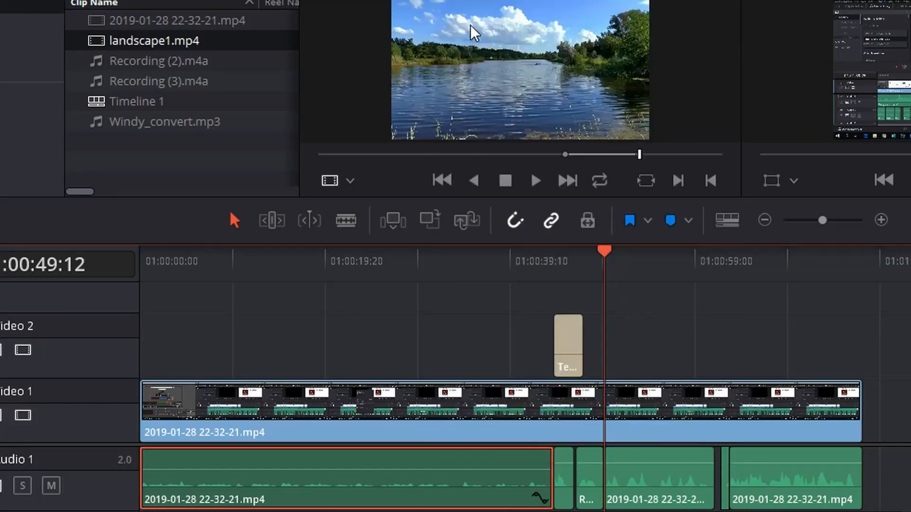
Paste only the Volume attribute onto the remaining Audio 1 clips, keeping Maintain Timing for keyframes
left_click_drag(909, 472, 568, 478)
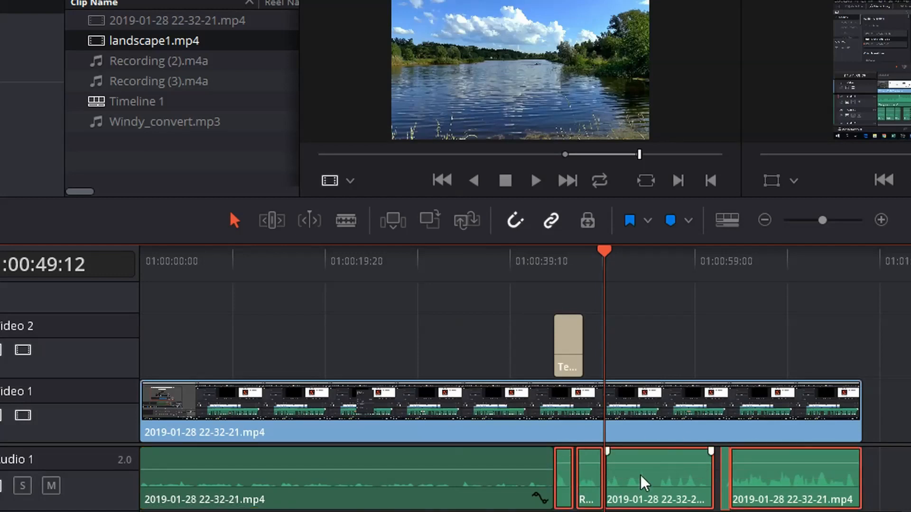
right_click(669, 474)
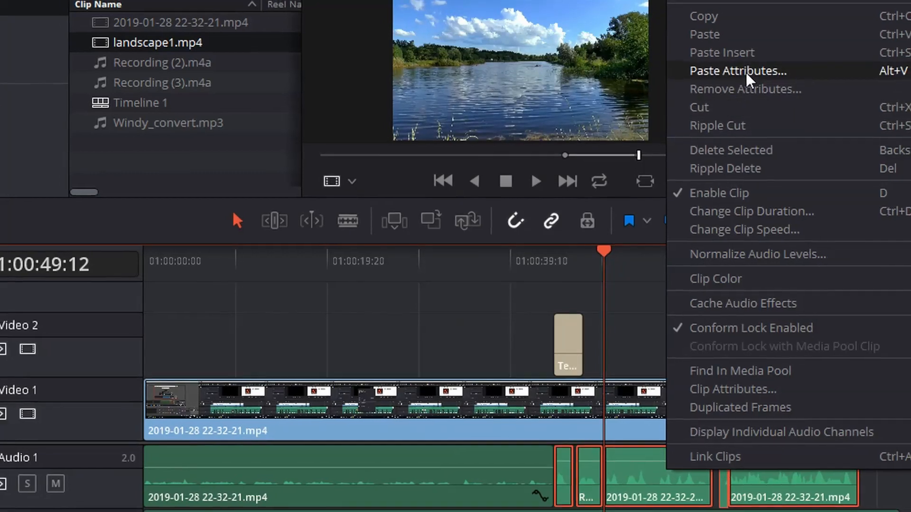
left_click(747, 73)
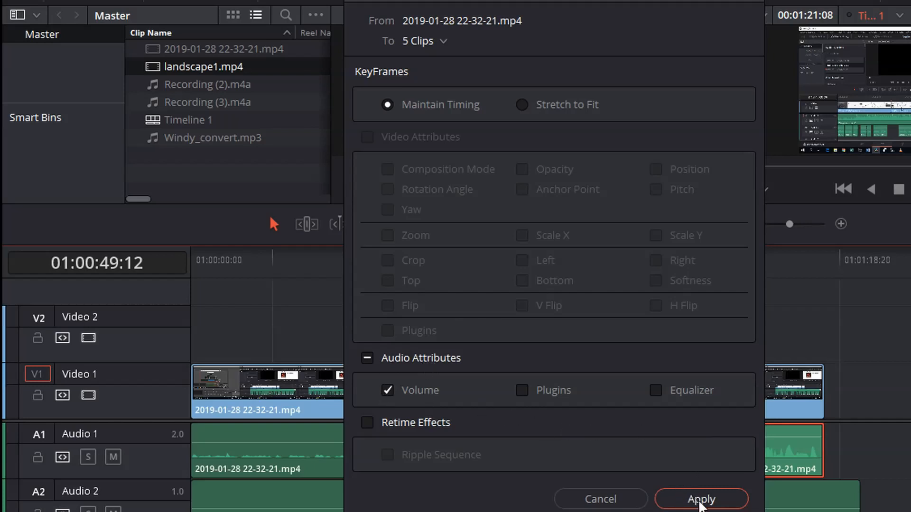
left_click(701, 500)
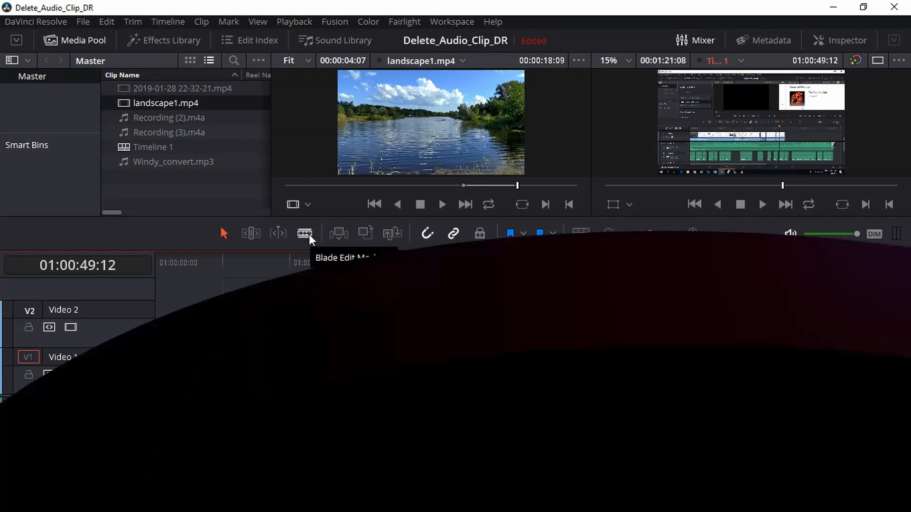
Blade the Video 1 clip at two points between the 01:00:19:20 and 01:00:39:10 ruler marks and return to Selection mode
left_click(309, 234)
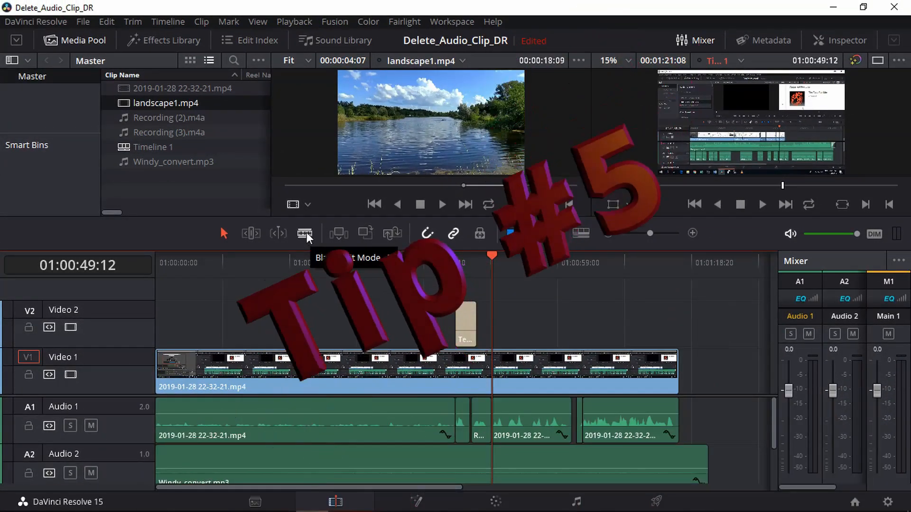
left_click(348, 375)
left_click(382, 374)
key("a")
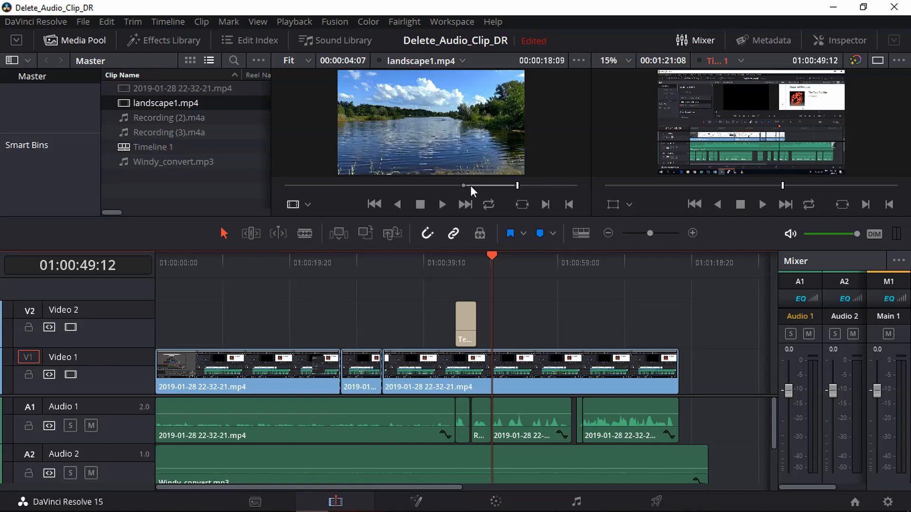
Ripple overwrite the short middle Video 1 segment at 01:00:30:14 with the marked section of landscape1.mp4
left_click(363, 261)
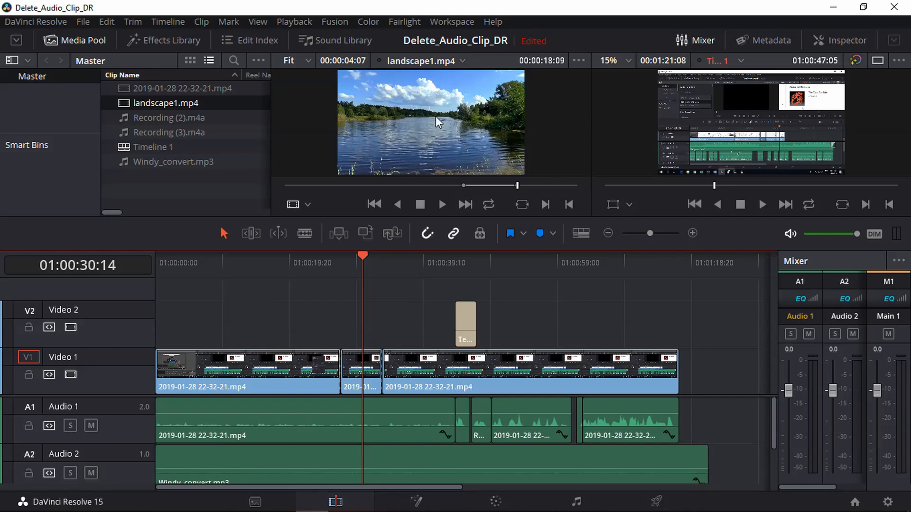
left_click_drag(437, 125, 859, 180)
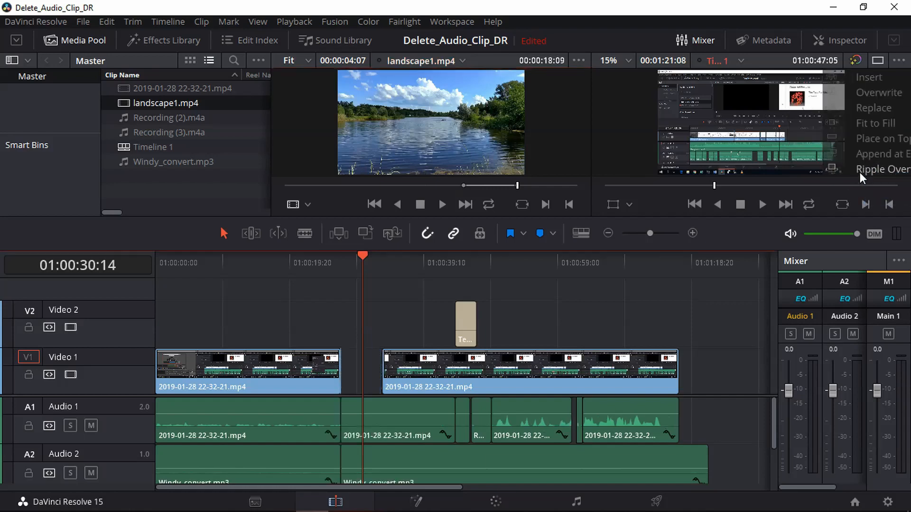